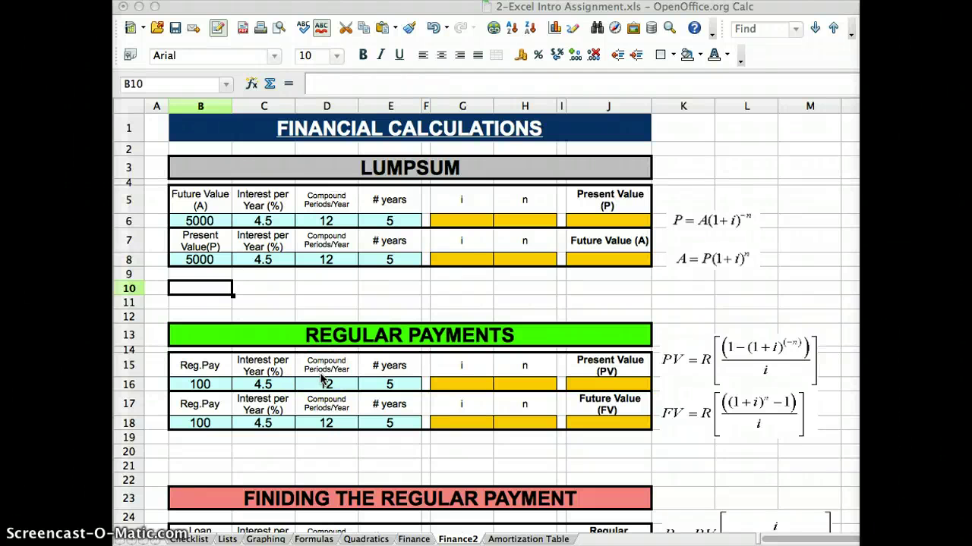
- Select cell G6, the empty i cell of the first lump-sum row
{"action": "left_click", "coordinate": [474, 224]}
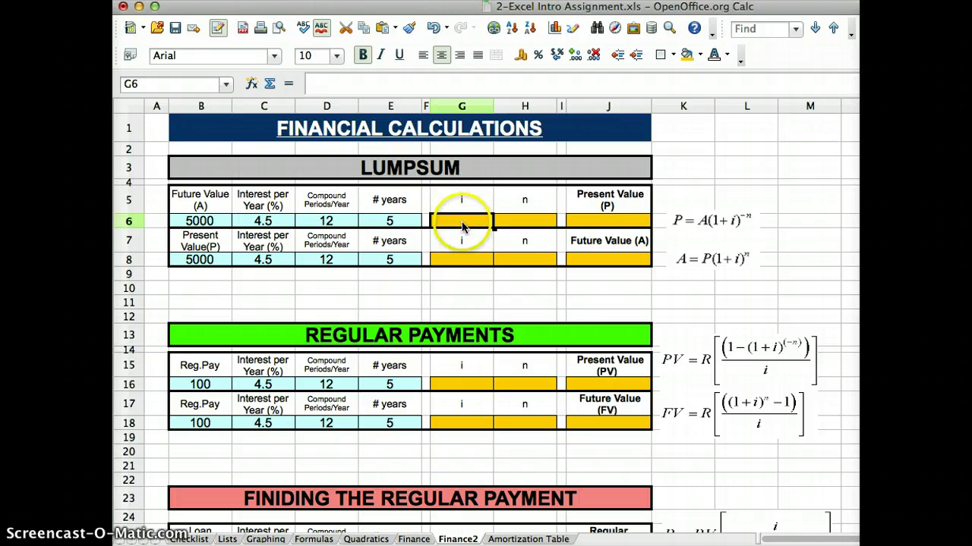
- Enter =C6/100/D6 in G6 so the periodic rate shows 0.00375
{"action": "type", "text": "="}
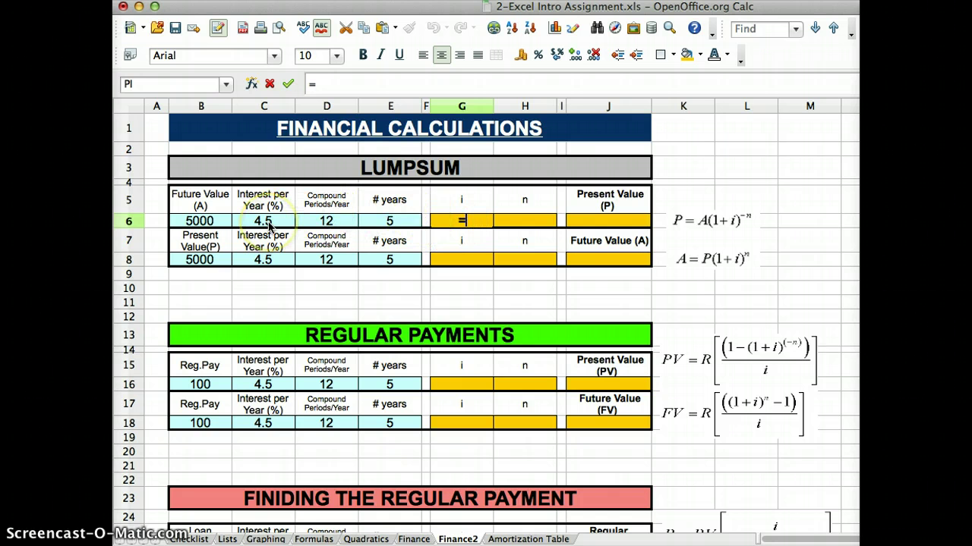
{"action": "left_click", "coordinate": [268, 223]}
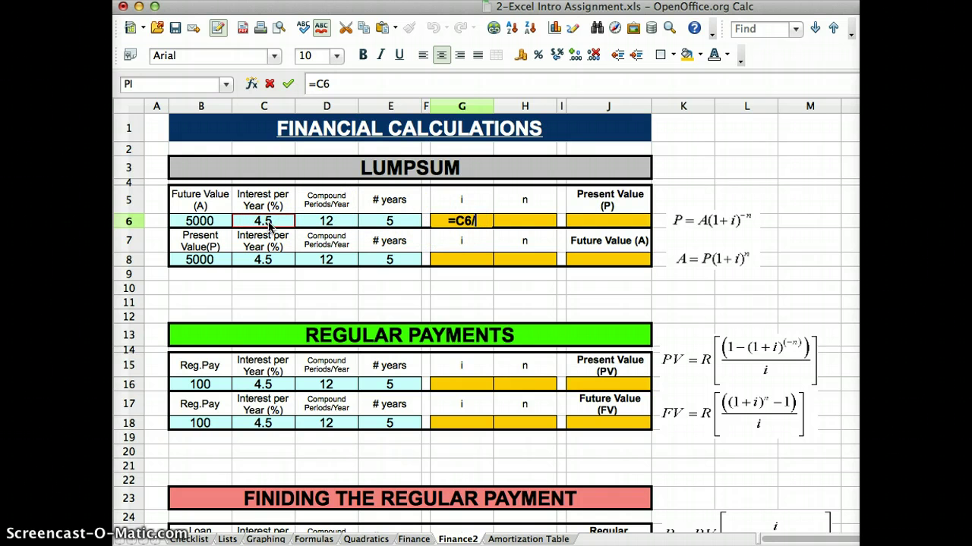
{"action": "type", "text": "/100"}
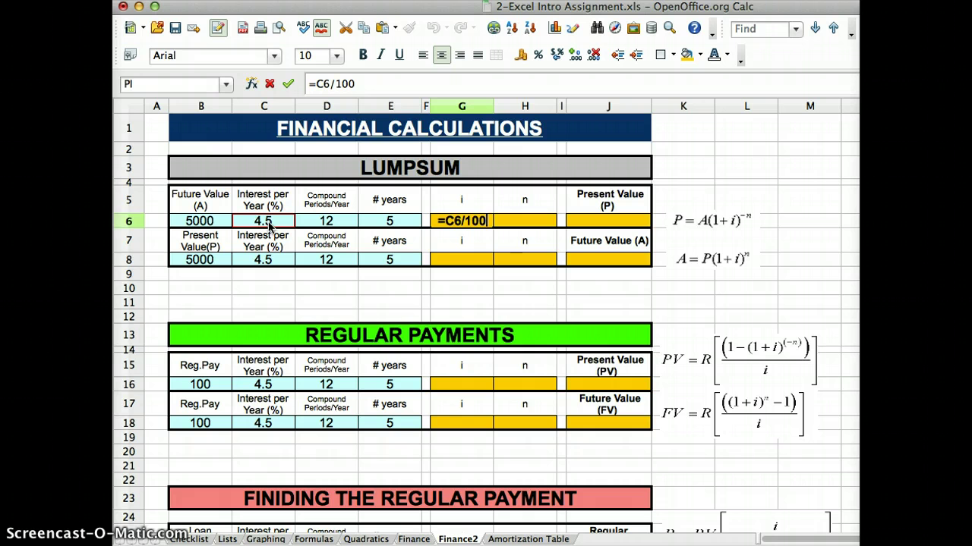
{"action": "type", "text": "/"}
{"action": "left_click", "coordinate": [327, 221]}
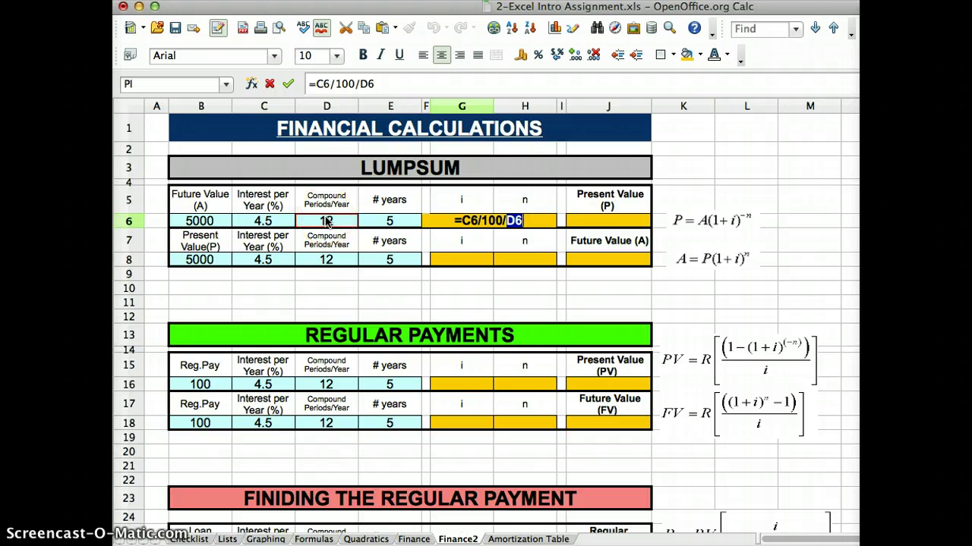
{"action": "key", "text": "Return"}
- Start a new formula in the n cell H6
{"action": "key", "text": "Up"}
{"action": "key", "text": "Right"}
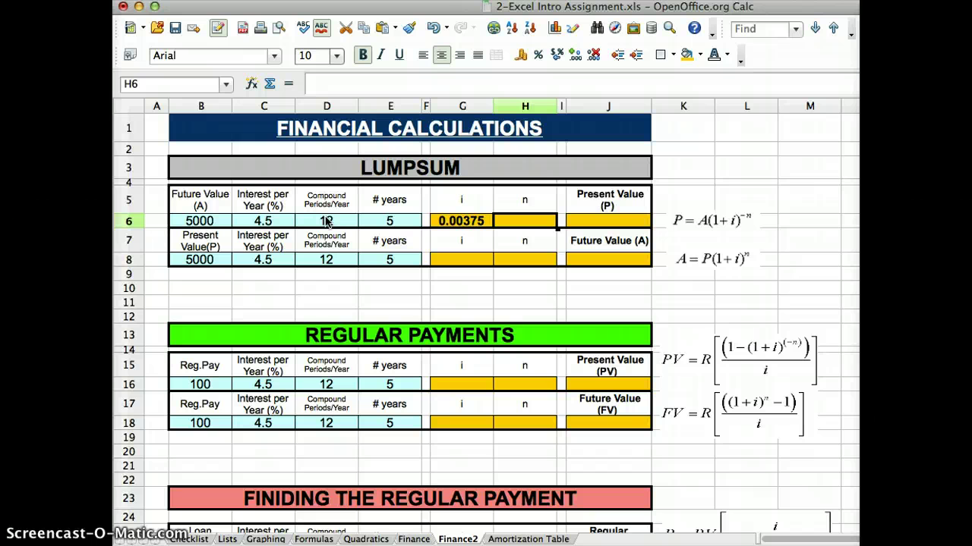
{"action": "type", "text": "="}
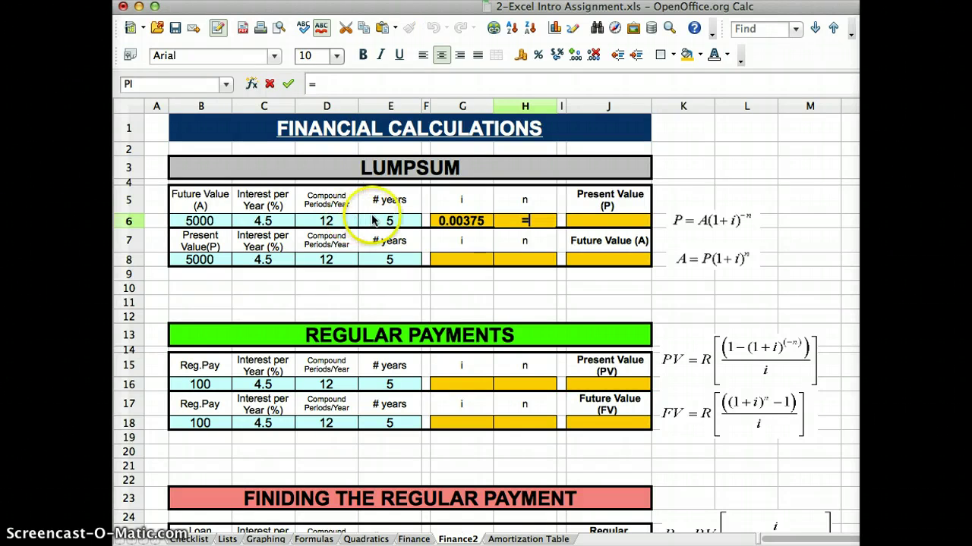
- Complete H6 as =E6*D6, years times periods per year, giving 60
{"action": "left_click", "coordinate": [388, 220]}
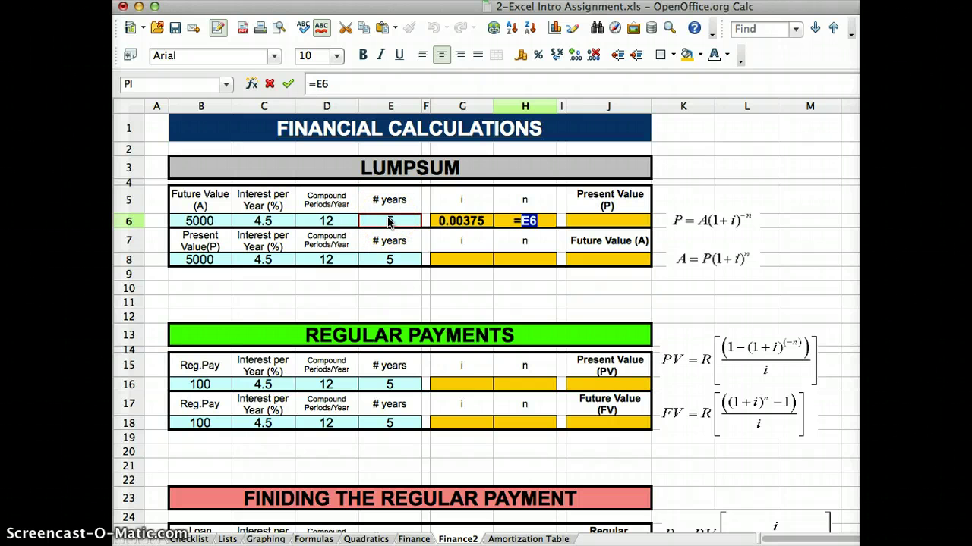
{"action": "left_click", "coordinate": [320, 220]}
{"action": "key", "text": "Return"}
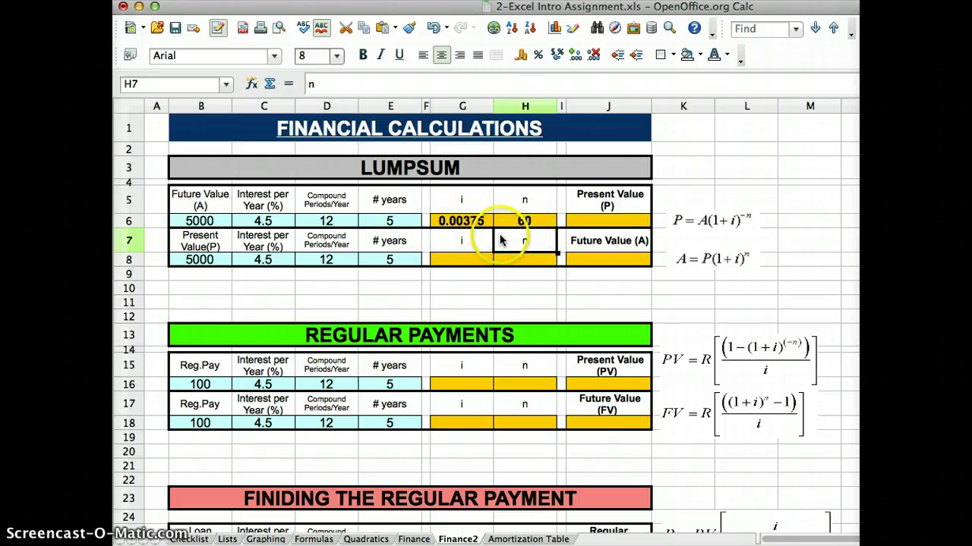
- Copy the i and n formulas from G6:H6 into the second lump-sum row 8
{"action": "left_click", "coordinate": [470, 225]}
{"action": "key", "text": "shift+Right"}
{"action": "key", "text": "ctrl+c"}
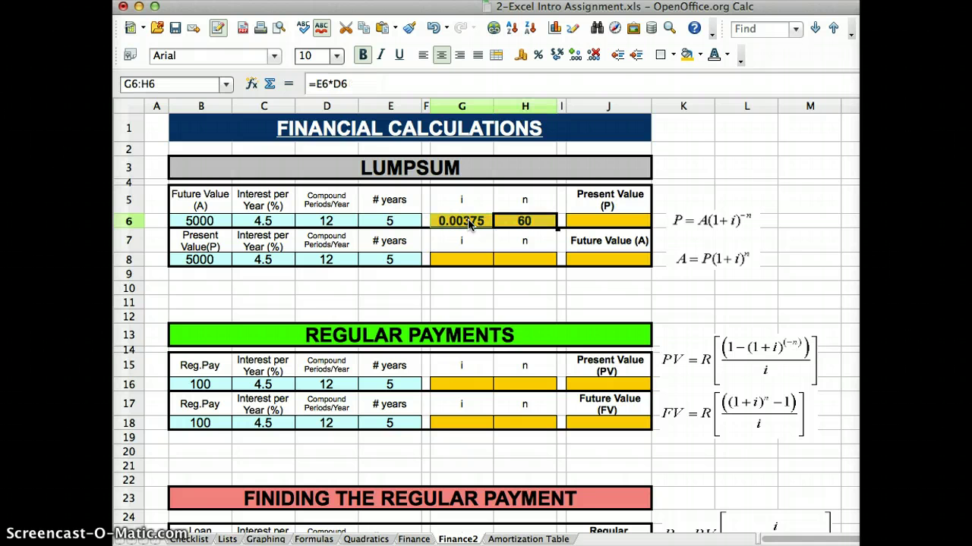
{"action": "key", "text": "Down"}
- Paste the i and n formulas into regular-payment rows 16 and 18, showing 0.00375 and 60
{"action": "key", "text": "Down"}
{"action": "key", "text": "Left"}
{"action": "key", "text": "ctrl+v"}
{"action": "key", "text": "Down"}
{"action": "key", "text": "Down"}
{"action": "key", "text": "Down"}
{"action": "key", "text": "Down"}
{"action": "key", "text": "Down"}
{"action": "key", "text": "Down"}
{"action": "key", "text": "Down"}
{"action": "key", "text": "Down"}
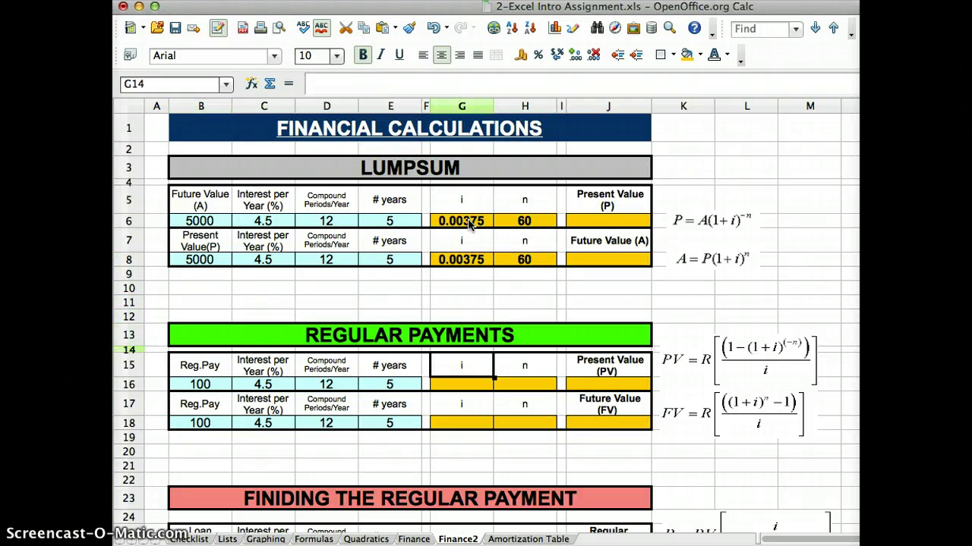
{"action": "key", "text": "shift+Right"}
{"action": "key", "text": "ctrl+v"}
{"action": "key", "text": "Down"}
{"action": "key", "text": "Down"}
{"action": "key", "text": "shift+Right"}
{"action": "key", "text": "ctrl+v"}
{"action": "key", "text": "Down"}
{"action": "key", "text": "Down"}
{"action": "key", "text": "Down"}
{"action": "key", "text": "Down"}
{"action": "key", "text": "Down"}
{"action": "key", "text": "Down"}
{"action": "key", "text": "Down"}
{"action": "key", "text": "Down"}
{"action": "key", "text": "Down"}
{"action": "key", "text": "Down"}
{"action": "key", "text": "Down"}
{"action": "key", "text": "Up"}
{"action": "key", "text": "Right"}
{"action": "key", "text": "Right"}
{"action": "key", "text": "Right"}
{"action": "key", "text": "Right"}
{"action": "key", "text": "Right"}
{"action": "key", "text": "Up"}
{"action": "key", "text": "Up"}
{"action": "key", "text": "Up"}
{"action": "key", "text": "Up"}
{"action": "key", "text": "Up"}
{"action": "key", "text": "Up"}
{"action": "key", "text": "Up"}
{"action": "key", "text": "Up"}
{"action": "key", "text": "Up"}
{"action": "key", "text": "Up"}
{"action": "key", "text": "Up"}
{"action": "key", "text": "Up"}
{"action": "key", "text": "Up"}
{"action": "key", "text": "Up"}
{"action": "key", "text": "Up"}
{"action": "key", "text": "Up"}
{"action": "key", "text": "Up"}
{"action": "key", "text": "Up"}
{"action": "key", "text": "Up"}
{"action": "key", "text": "Up"}
{"action": "key", "text": "Up"}
{"action": "key", "text": "Up"}
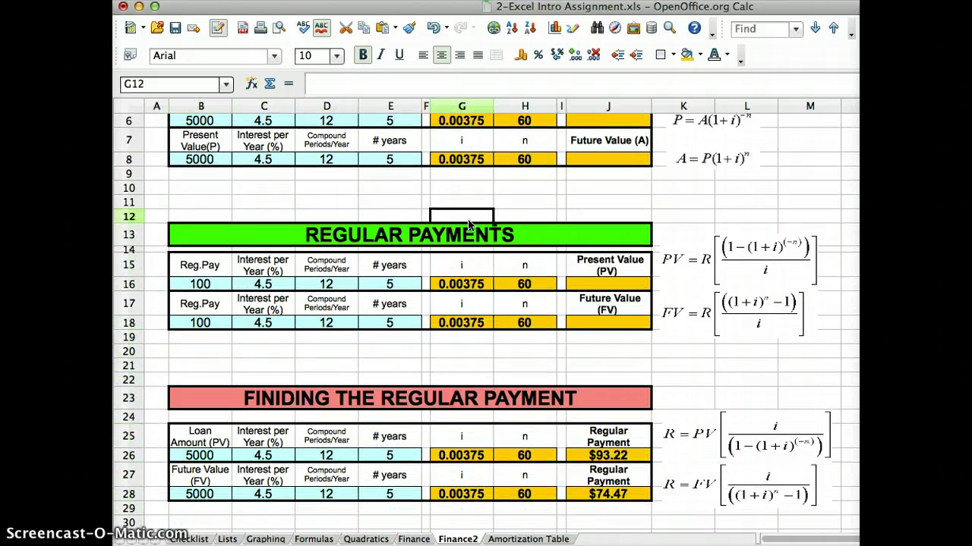
{"action": "key", "text": "Up"}
{"action": "key", "text": "Up"}
{"action": "key", "text": "Up"}
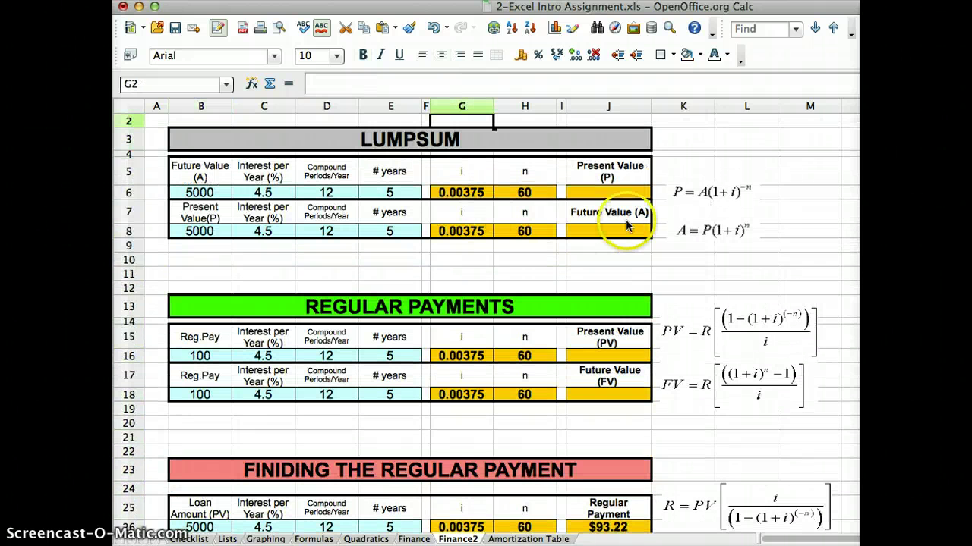
- Enter =B6*(1+G6)^(-H6) in J6, giving a present value of $3,994.26
{"action": "left_click", "coordinate": [611, 192]}
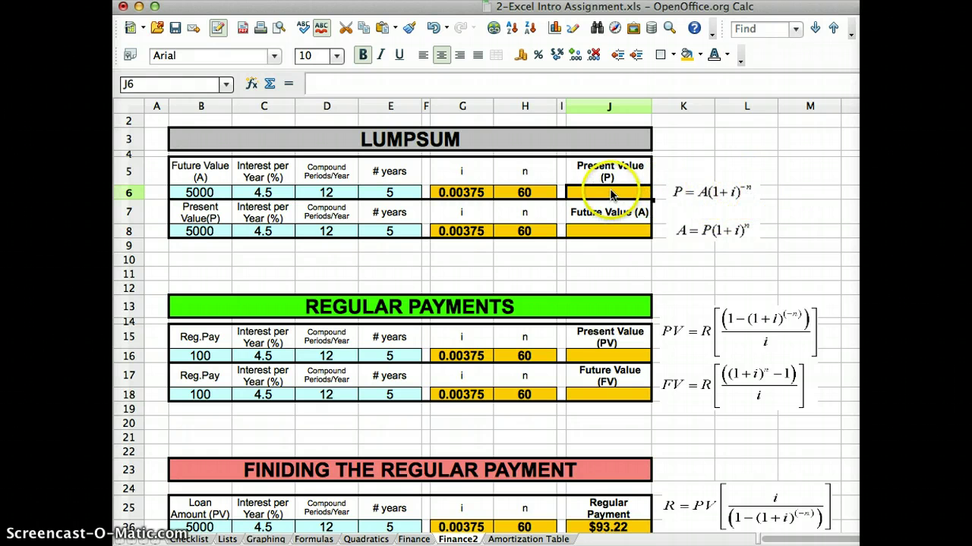
{"action": "type", "text": "="}
{"action": "left_click", "coordinate": [213, 198]}
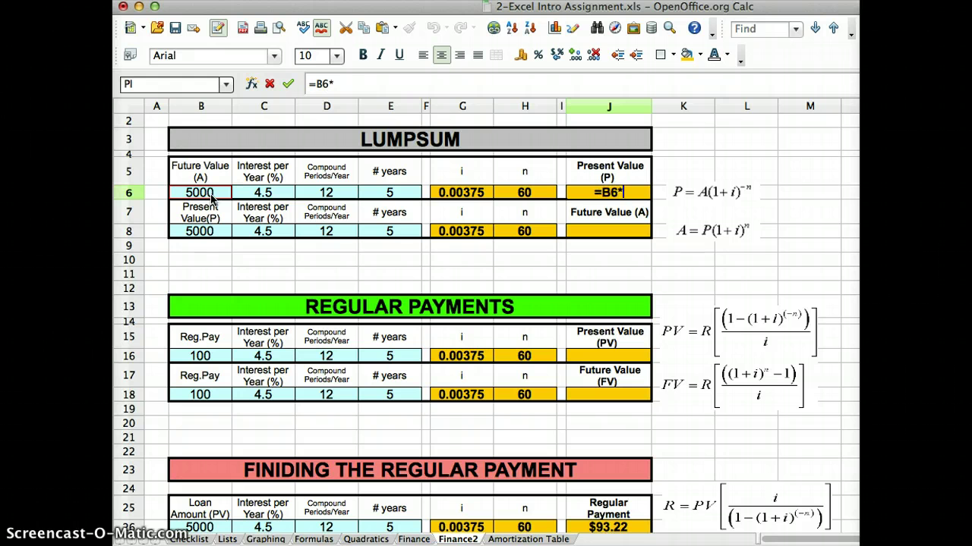
{"action": "type", "text": "*(1+"}
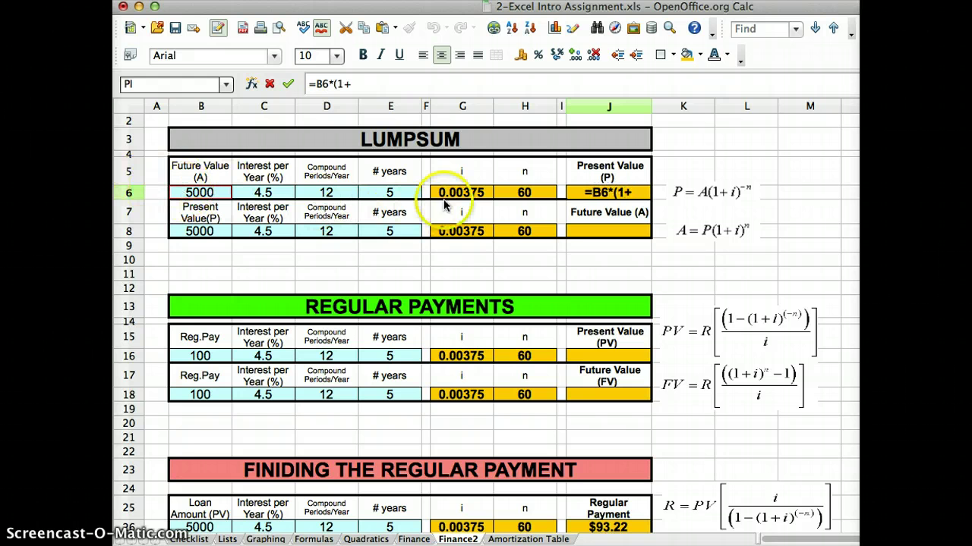
{"action": "left_click", "coordinate": [466, 195]}
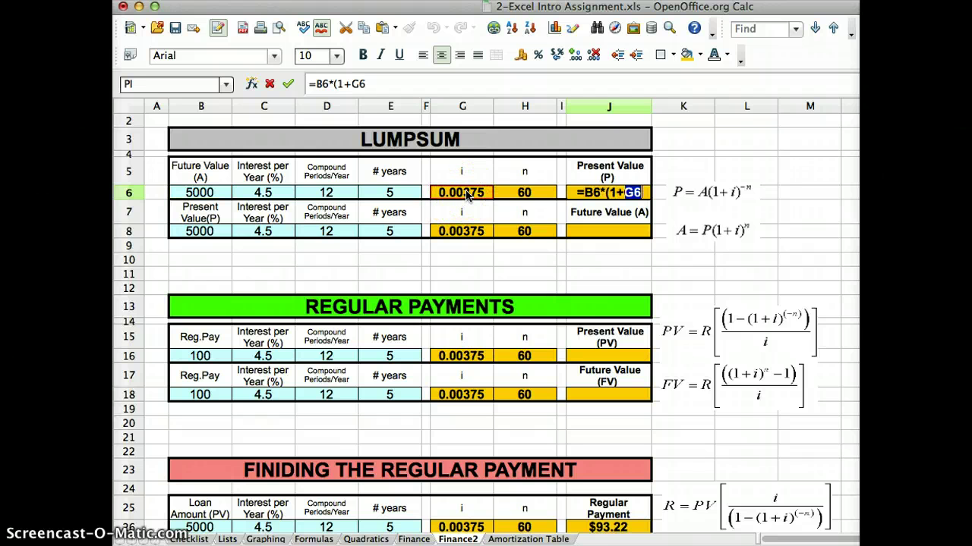
{"action": "type", "text": ")^"}
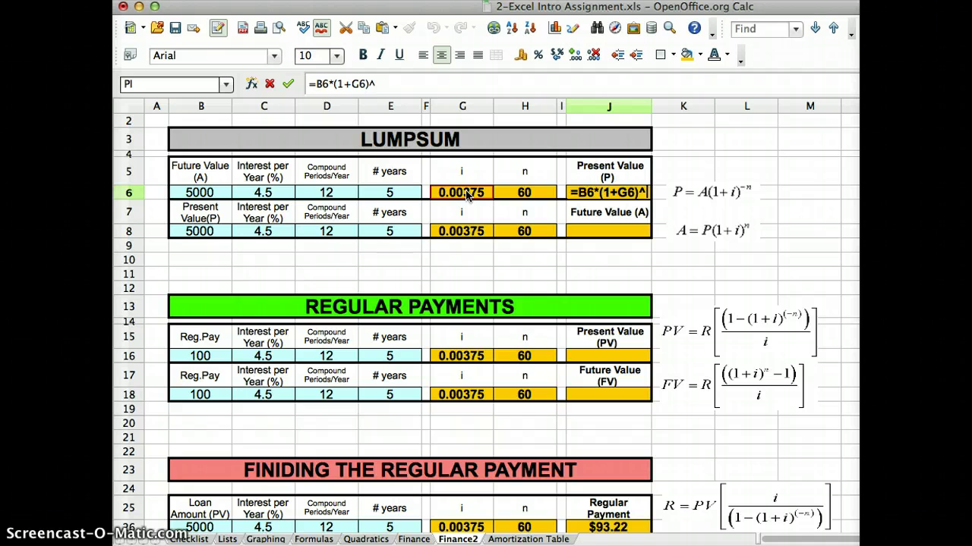
{"action": "type", "text": "(-"}
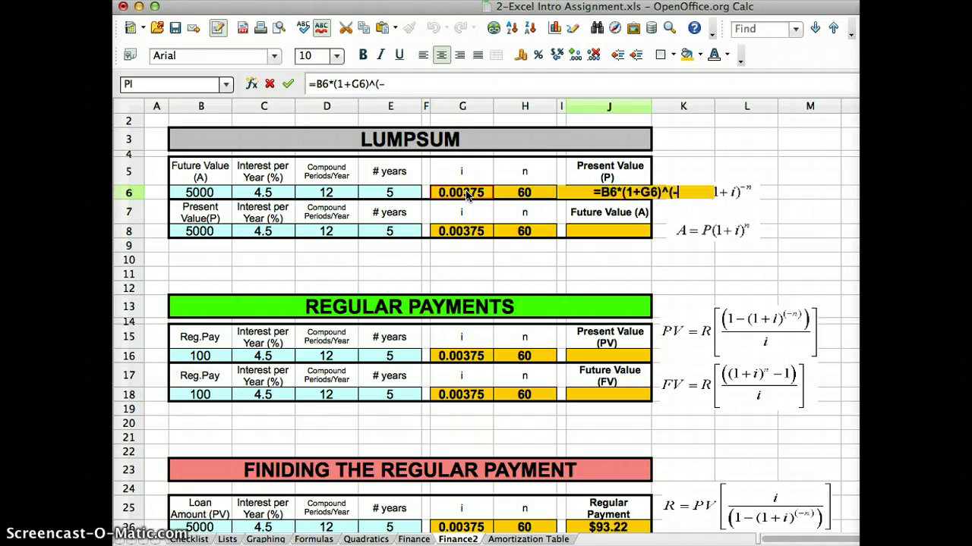
{"action": "left_click", "coordinate": [522, 194]}
{"action": "type", "text": ")"}
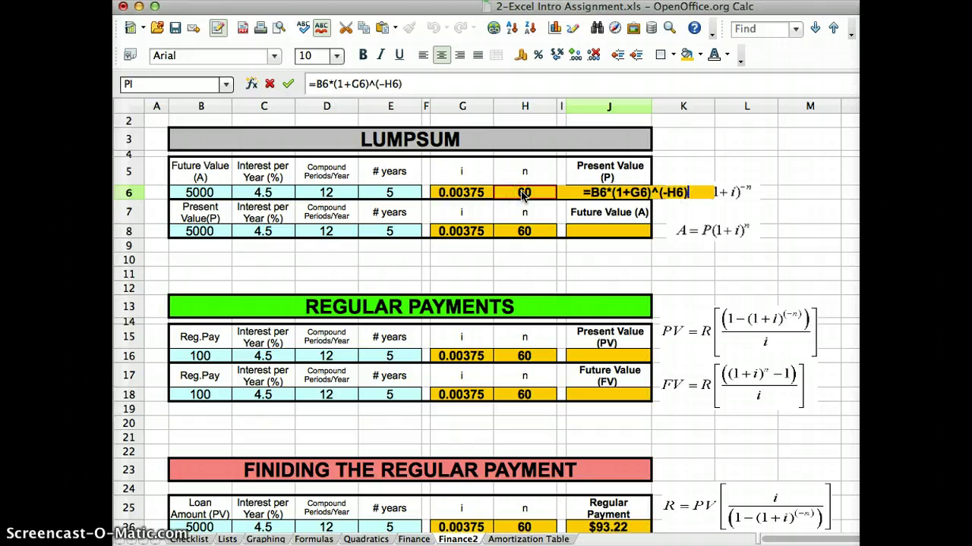
{"action": "key", "text": "Return"}
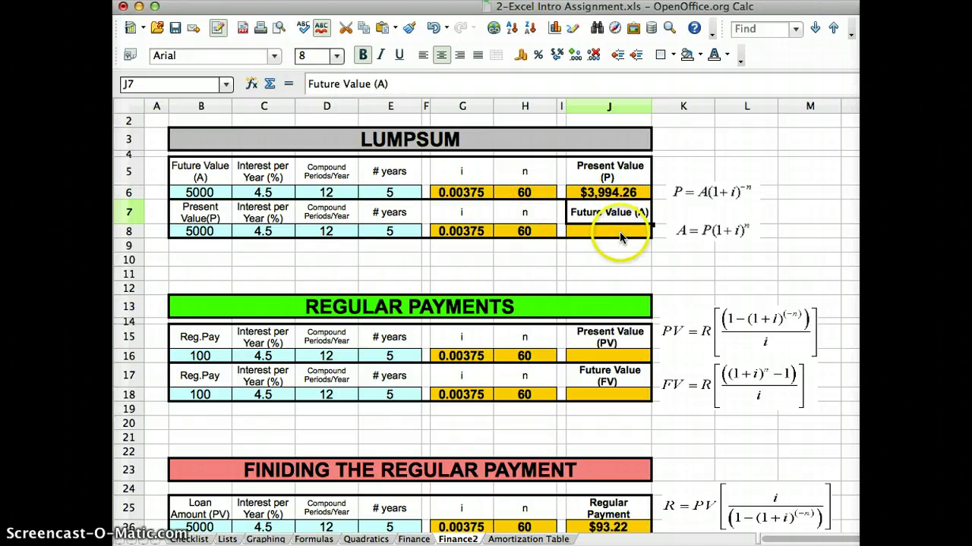
{"action": "left_click", "coordinate": [621, 236]}
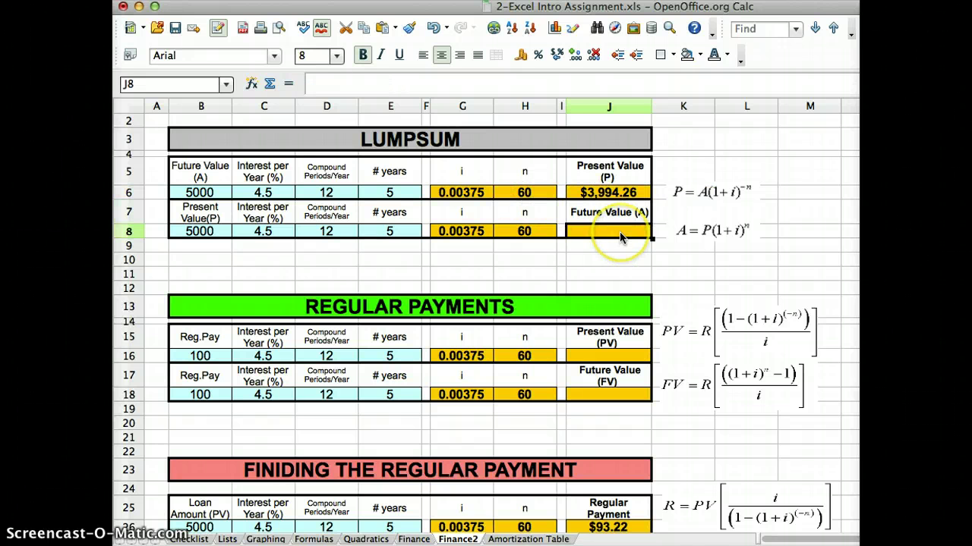
{"action": "left_click", "coordinate": [620, 358]}
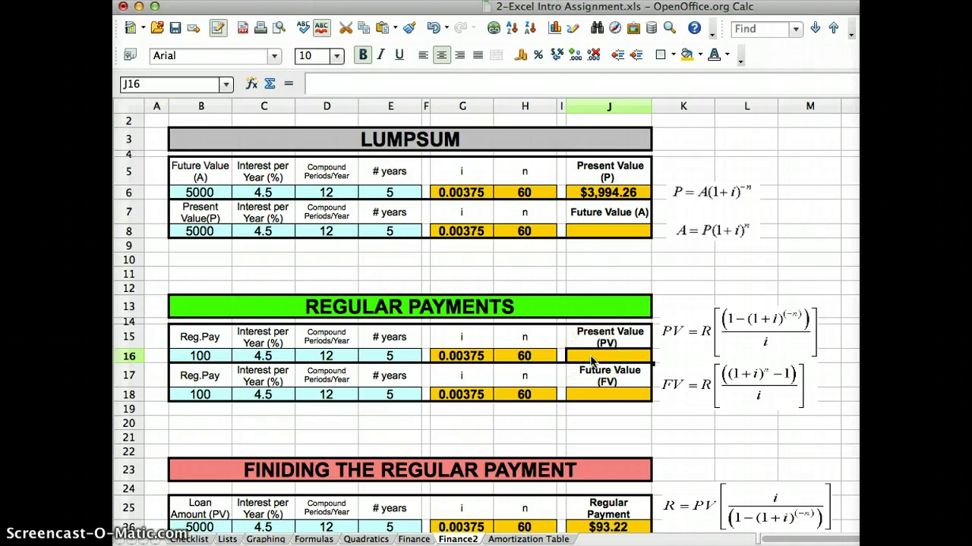
- Enter =B16*((1-(1+G16)^(G16-H16))/G16) in J16, giving $5,363.64
{"action": "type", "text": "="}
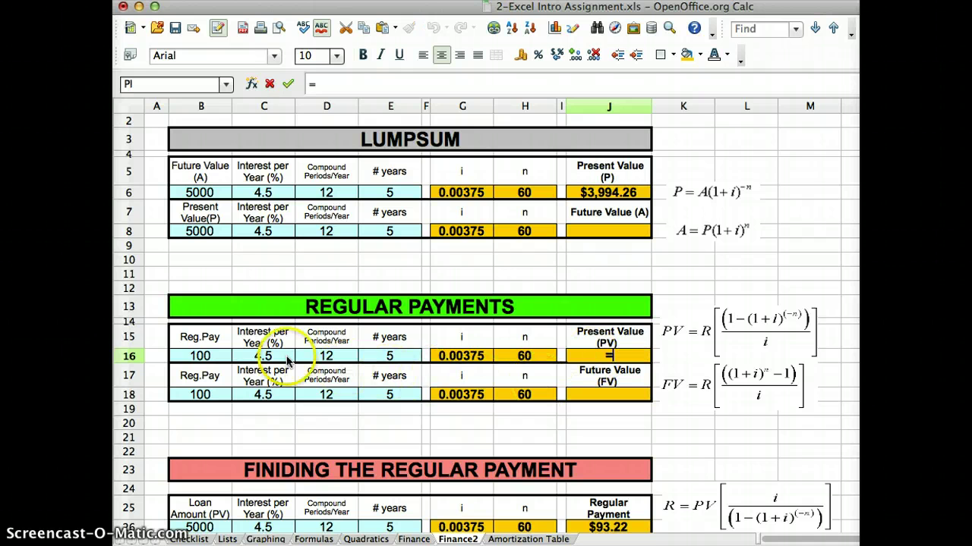
{"action": "left_click", "coordinate": [203, 358]}
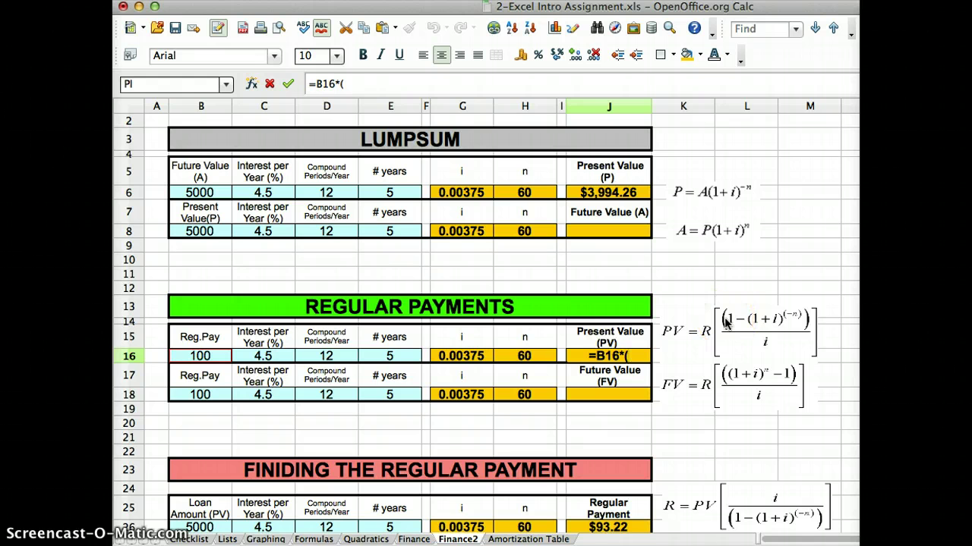
{"action": "type", "text": "1-"}
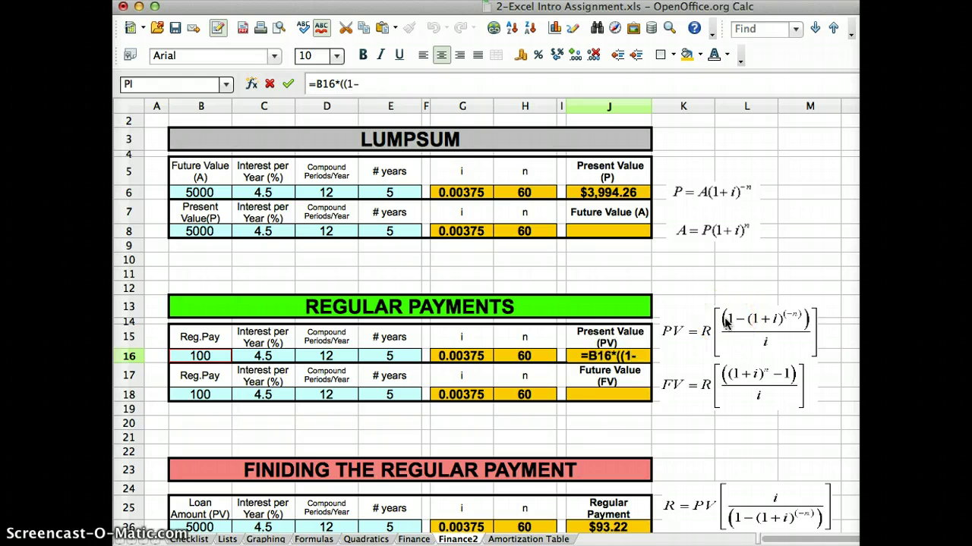
{"action": "type", "text": "("}
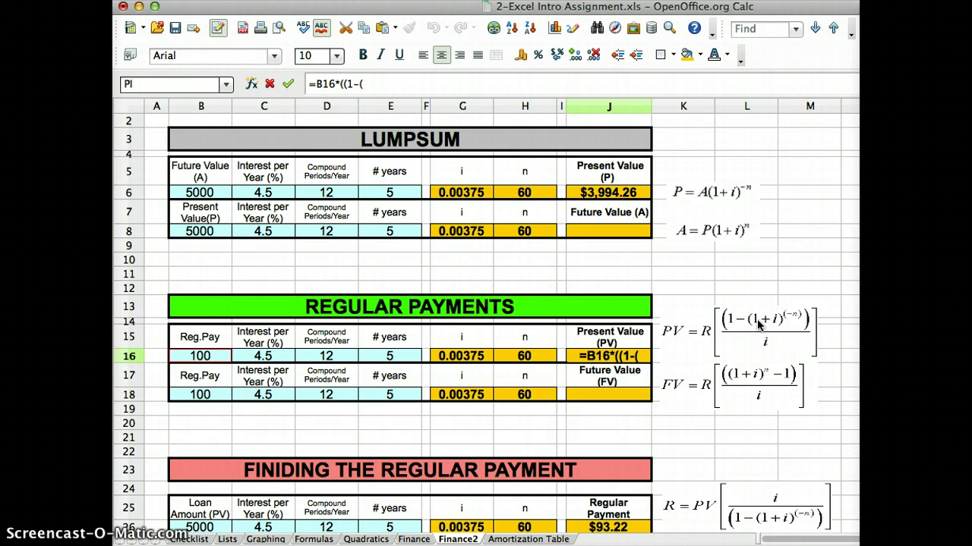
{"action": "type", "text": "1+"}
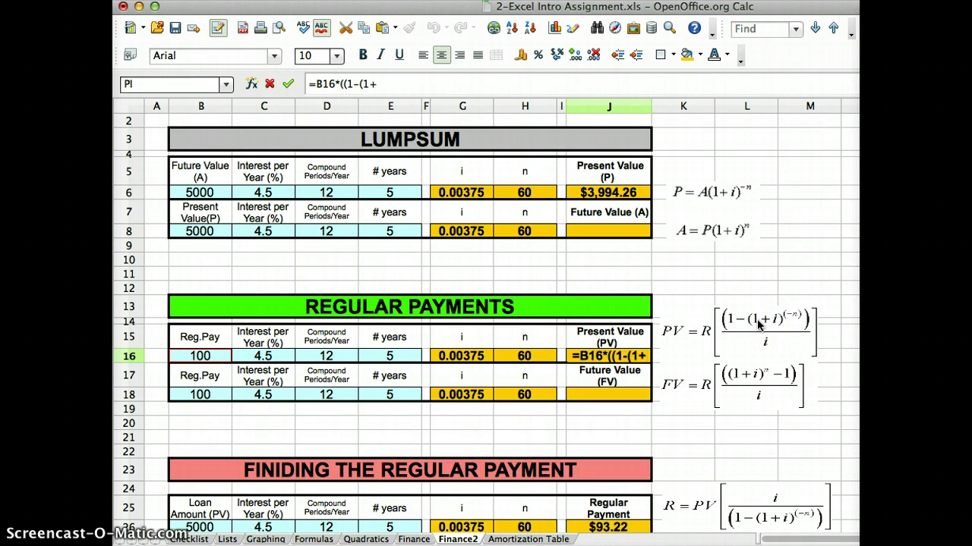
{"action": "left_click", "coordinate": [481, 356]}
{"action": "type", "text": ")"}
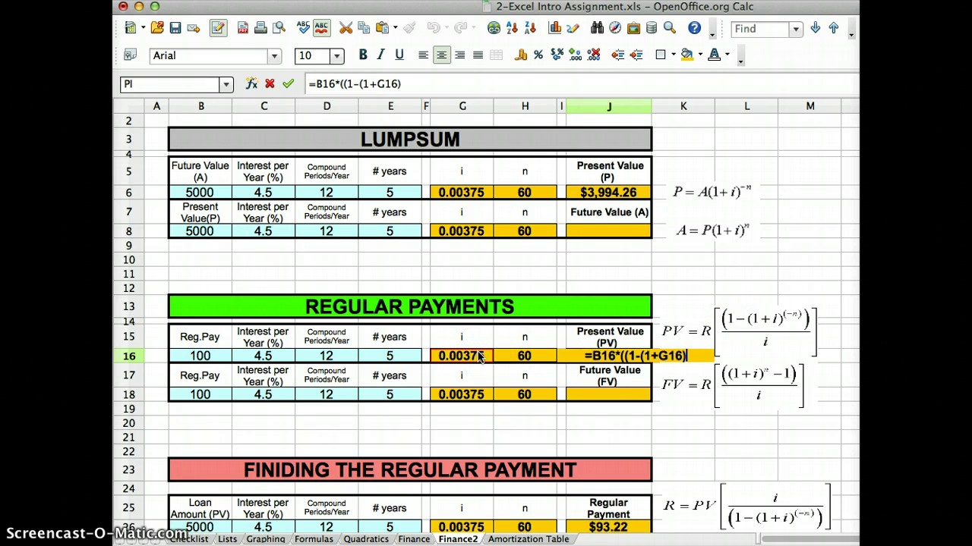
{"action": "type", "text": "^("}
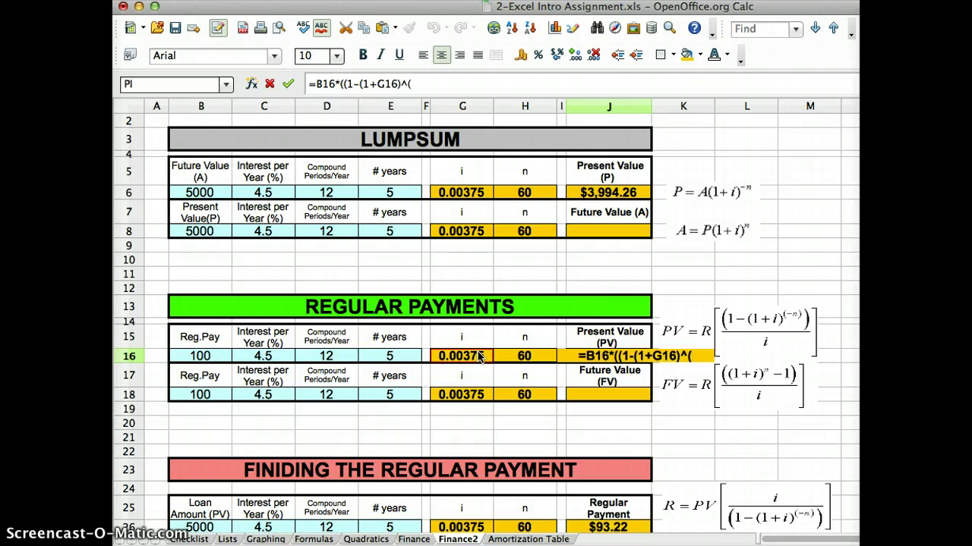
{"action": "left_click", "coordinate": [480, 357]}
{"action": "type", "text": "-"}
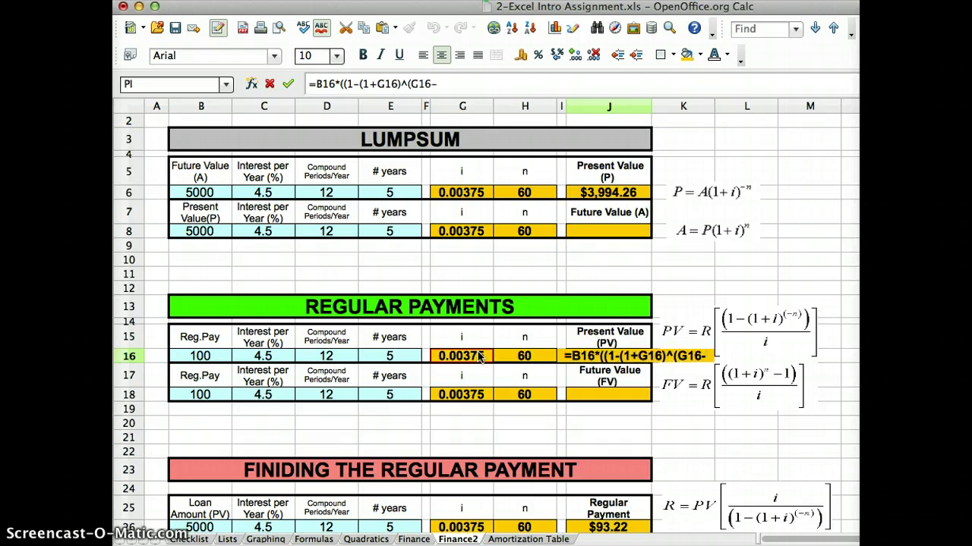
{"action": "left_click", "coordinate": [528, 359]}
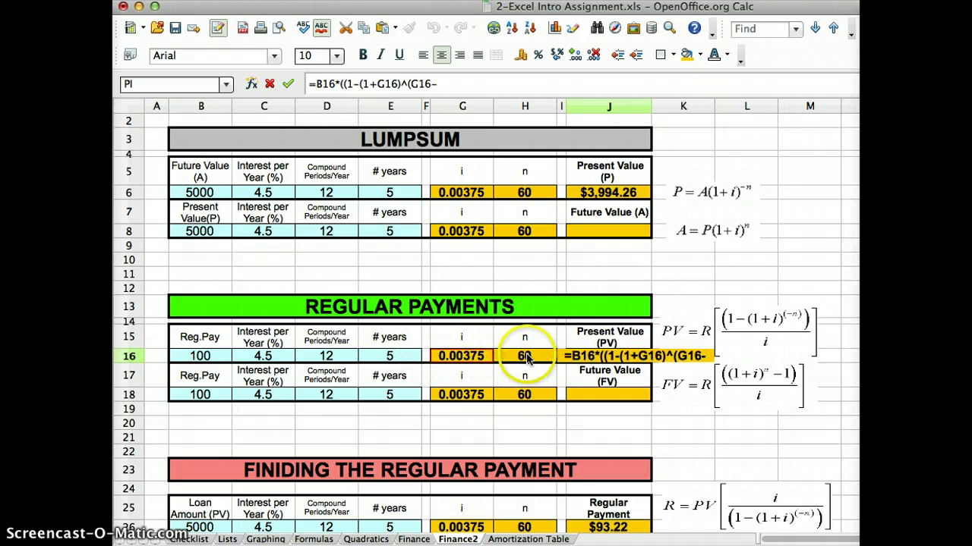
{"action": "type", "text": ")"}
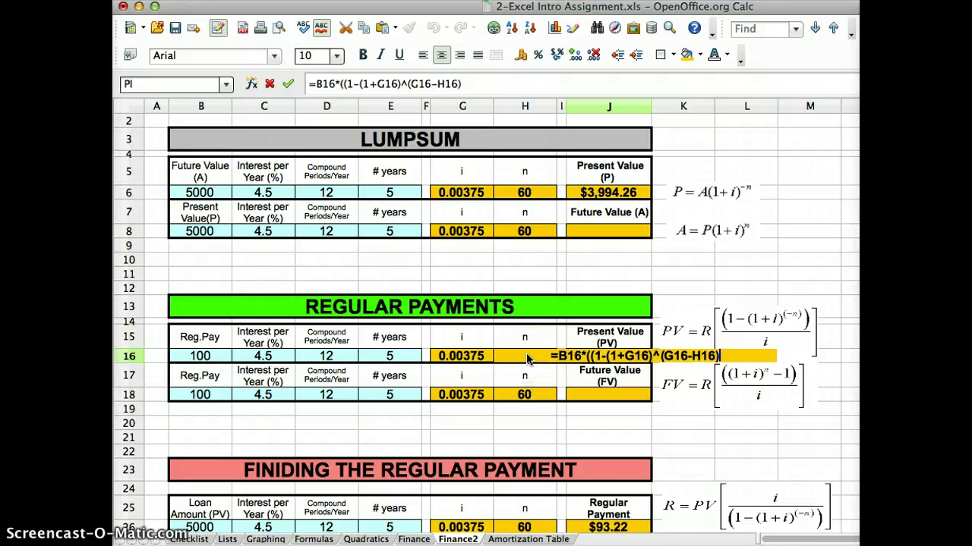
{"action": "type", "text": ")"}
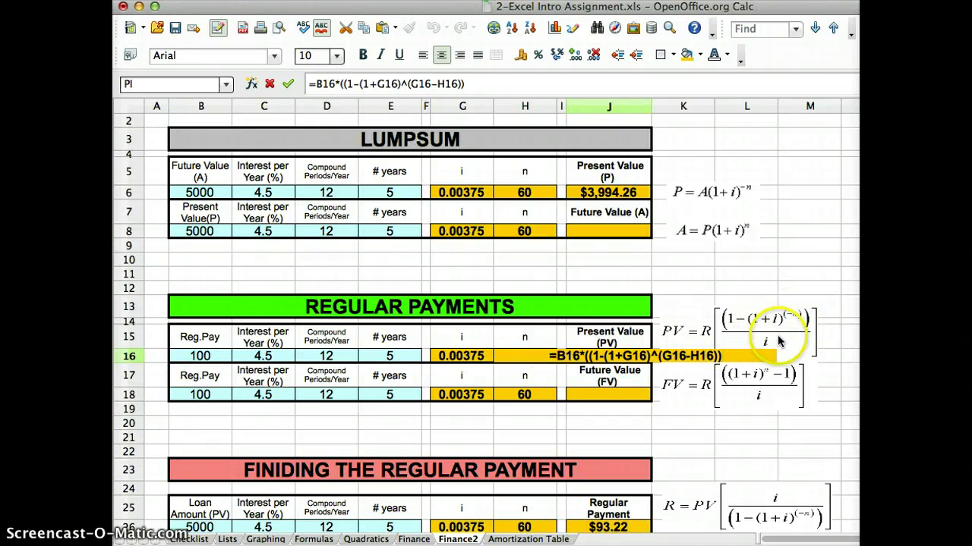
{"action": "type", "text": "/"}
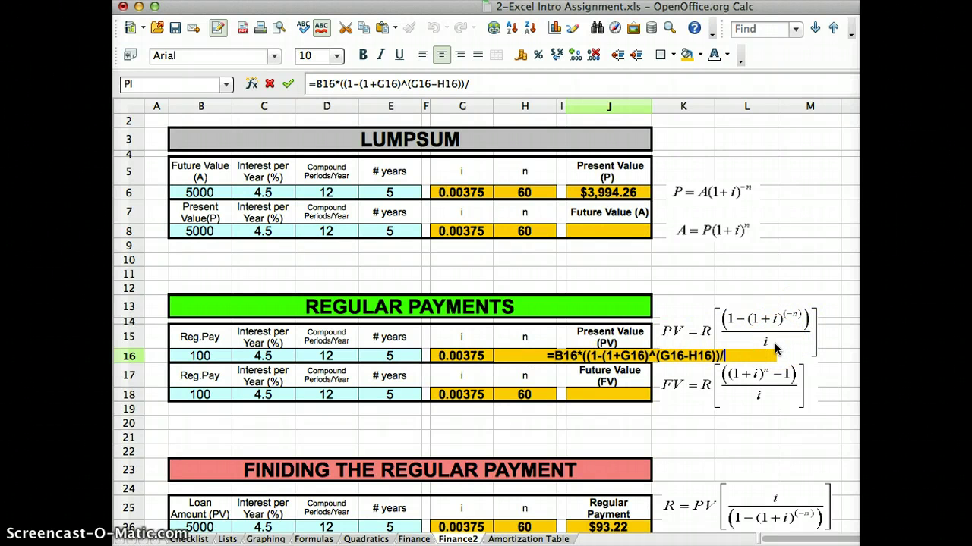
{"action": "left_click", "coordinate": [466, 358]}
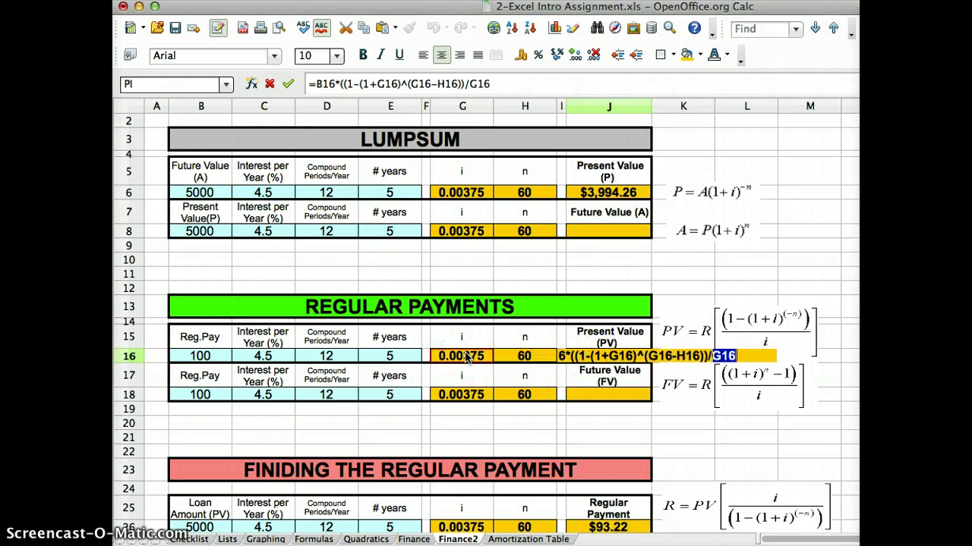
{"action": "type", "text": ")"}
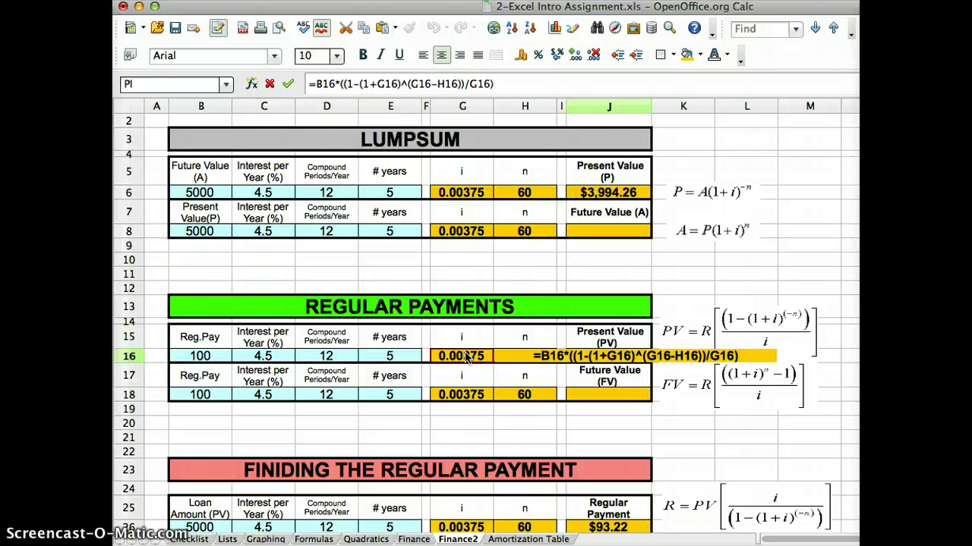
{"action": "key", "text": "Return"}
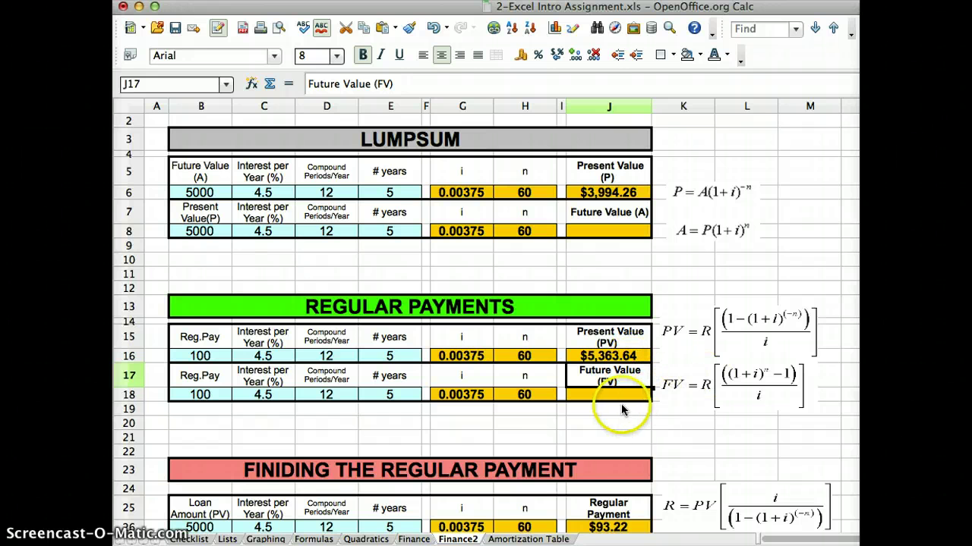
{"action": "scroll", "coordinate": [629, 412], "scroll_direction": "down", "scroll_amount": 3}
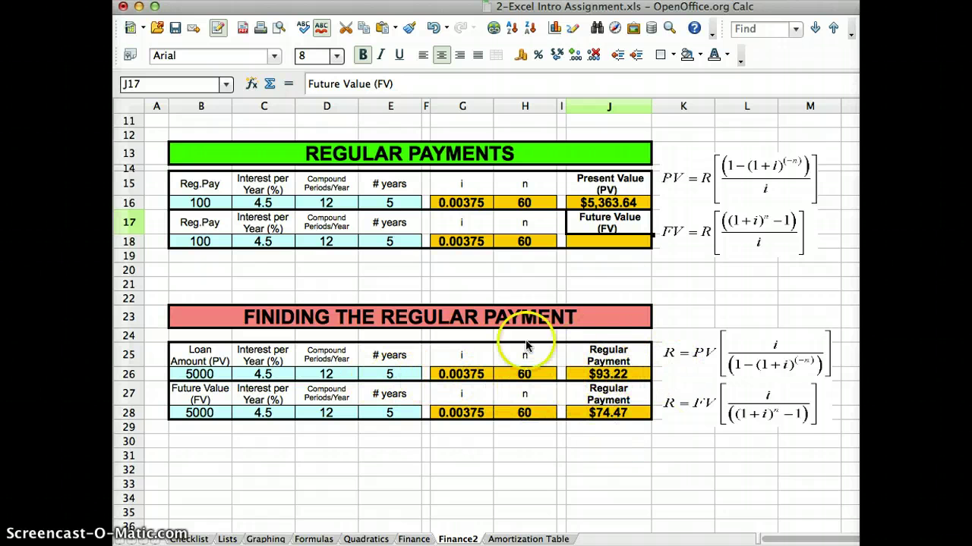
{"action": "scroll", "coordinate": [349, 292], "scroll_direction": "up", "scroll_amount": 3}
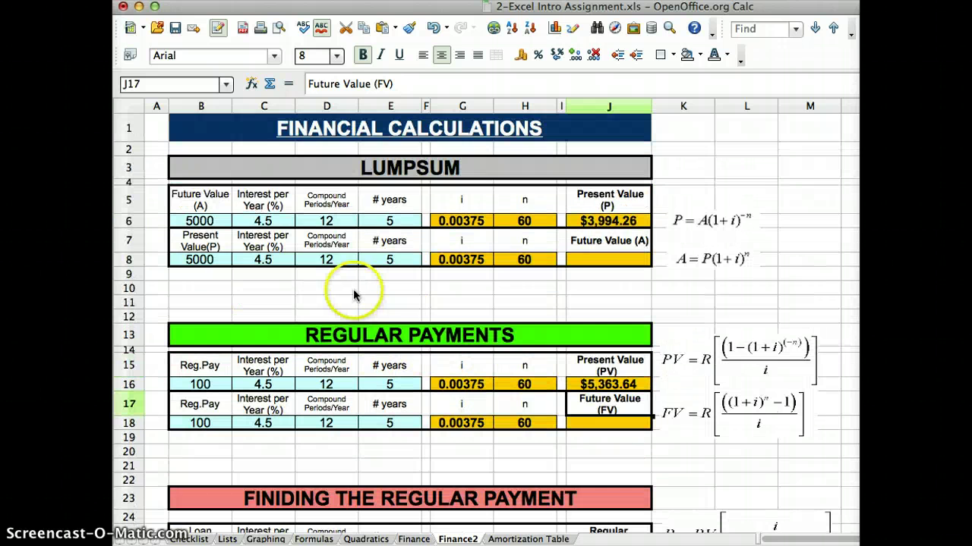